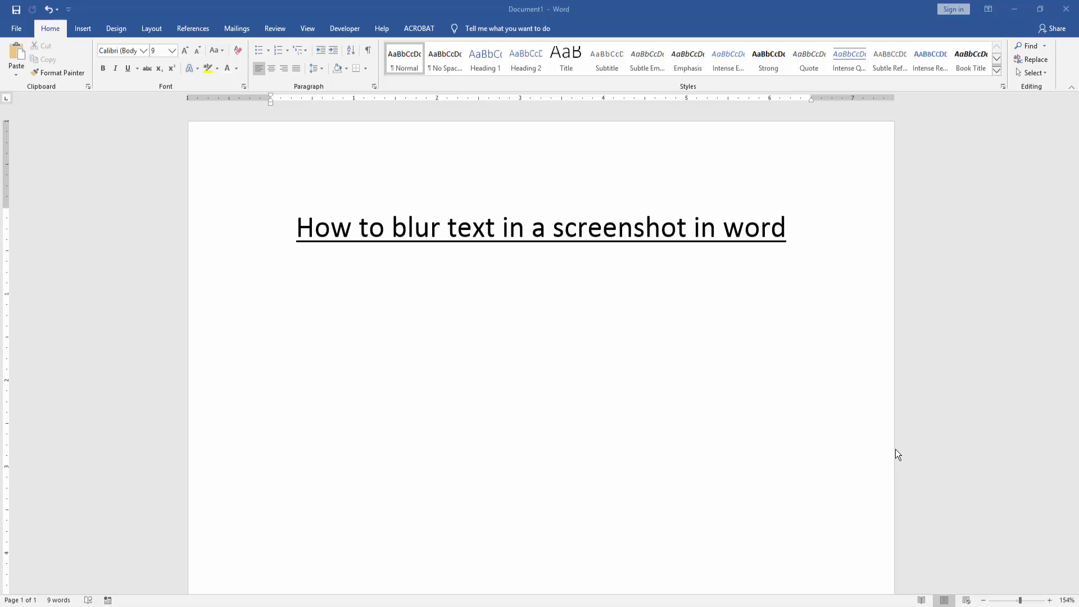
- Focus the document beneath the title 'How to blur text in a screenshot in word'
left_click(438, 341)
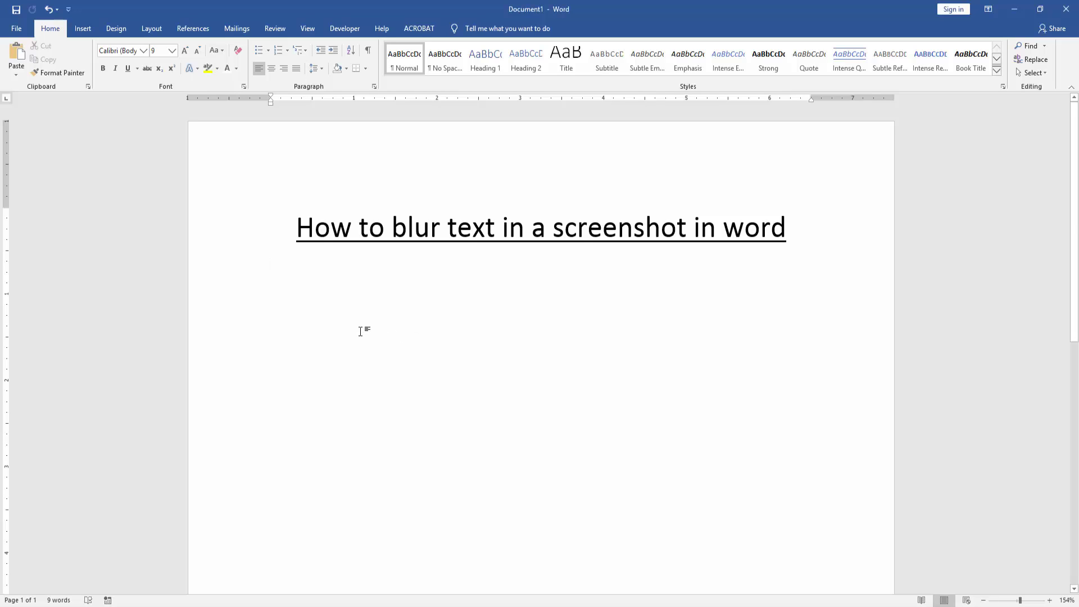
left_click(82, 23)
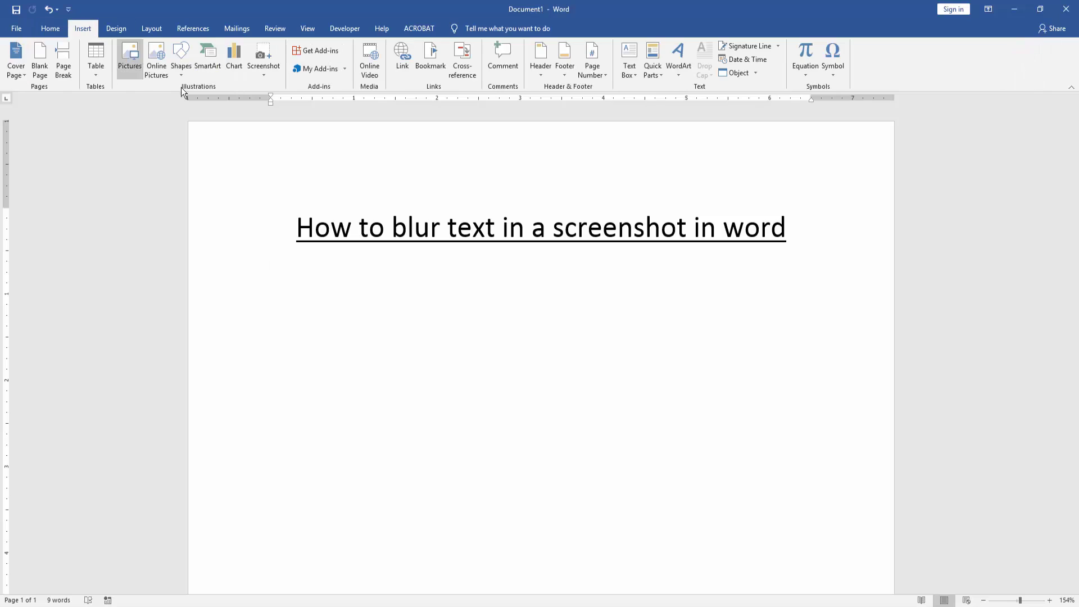
left_click(262, 70)
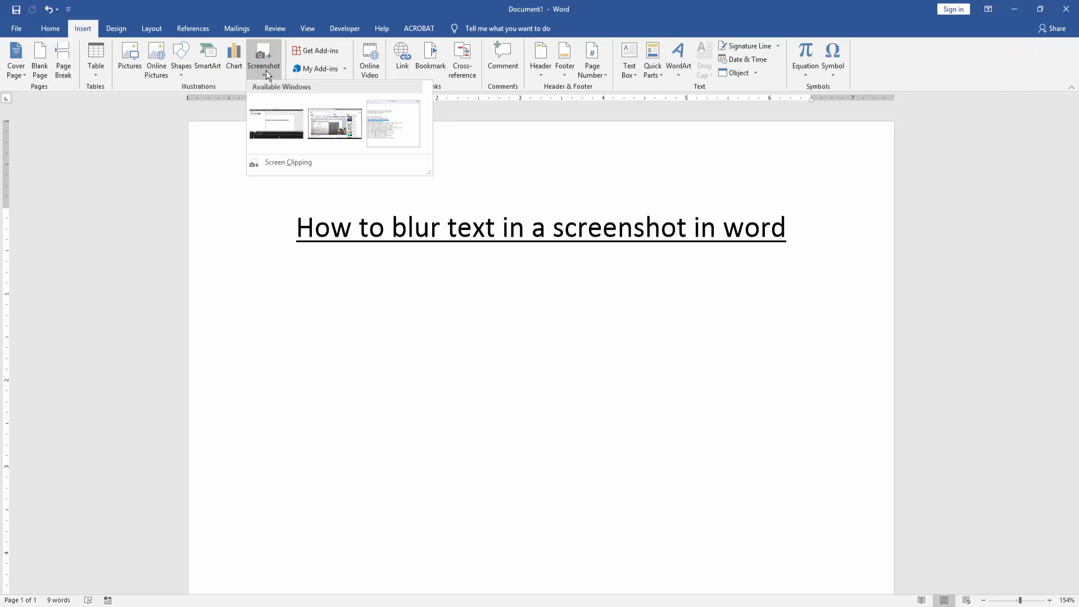
left_click(285, 164)
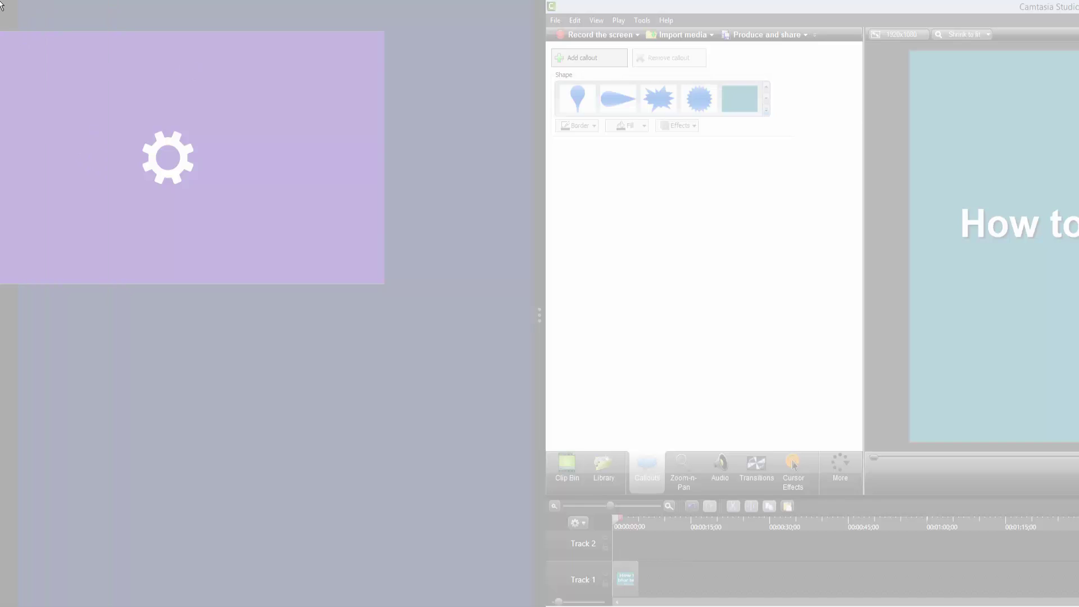
mouse_move(14, 27)
left_mouse_down()
mouse_move(746, 328)
mouse_move(1077, 545)
left_mouse_up()
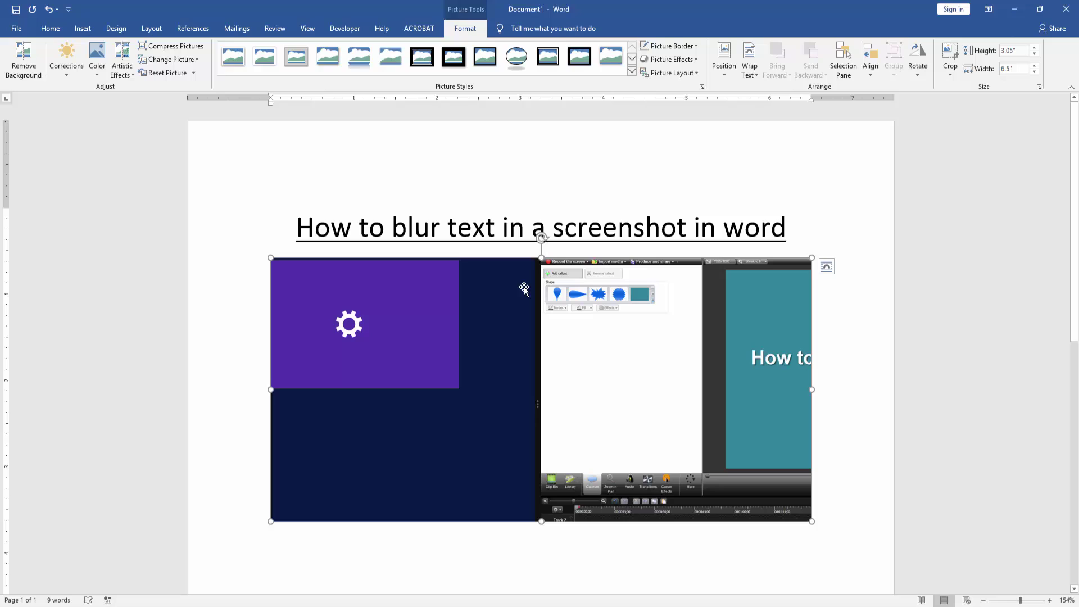
left_click(521, 318)
key("Delete")
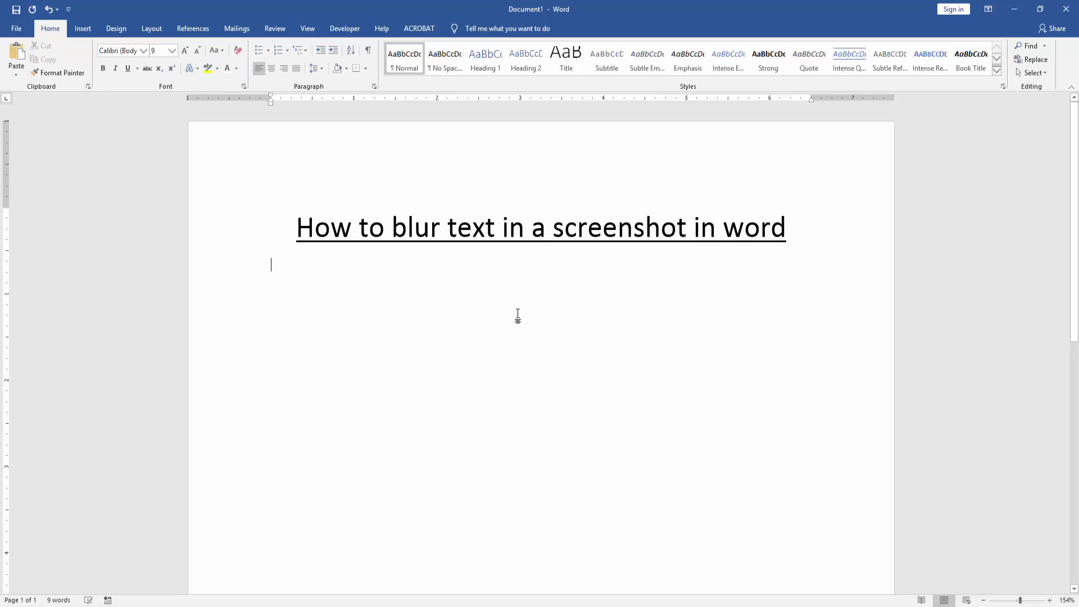
- Draw a large rectangle shape below the title
left_click(83, 26)
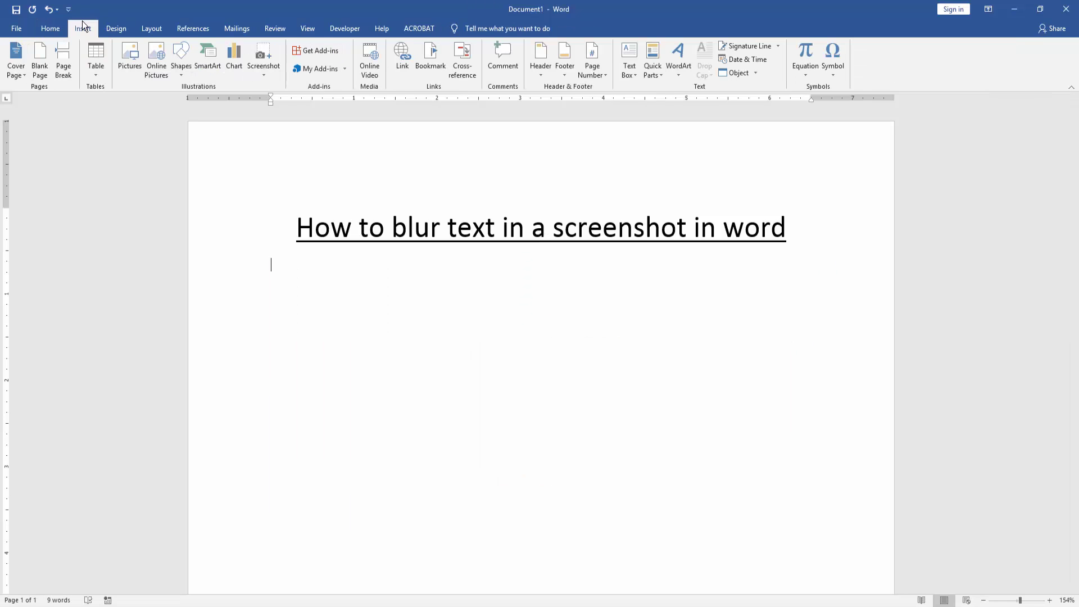
left_click(181, 60)
left_click(221, 102)
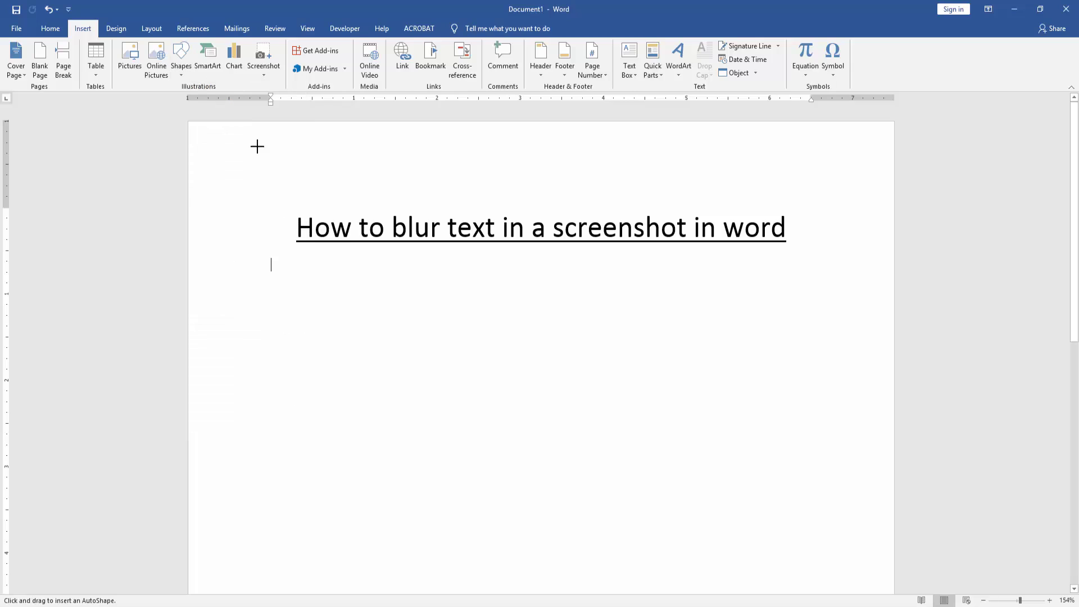
mouse_move(412, 278)
left_mouse_down()
mouse_move(667, 458)
mouse_move(667, 543)
left_mouse_up()
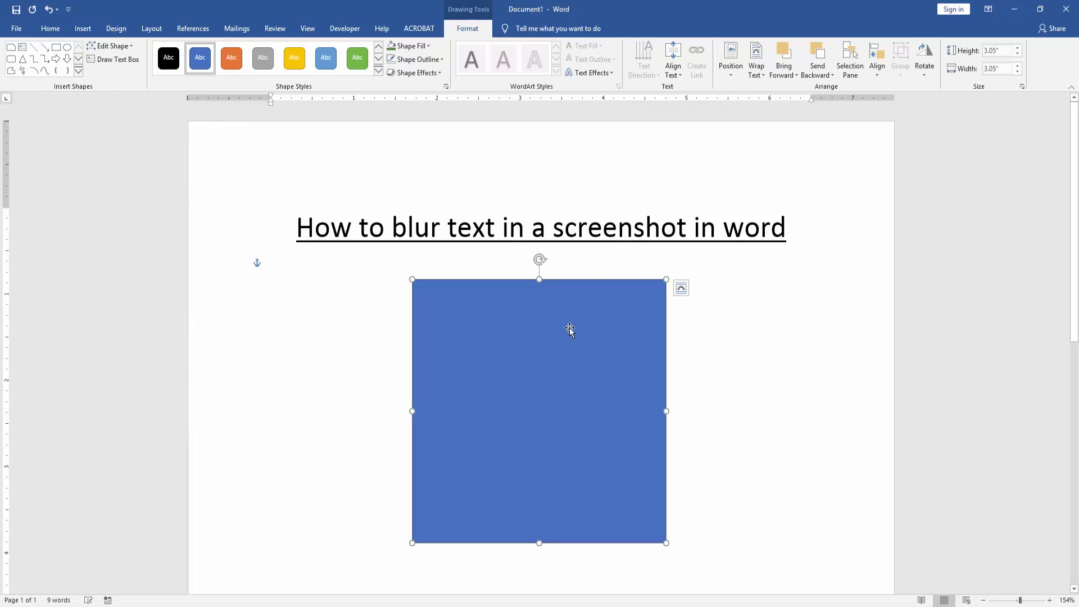
- Fill the rectangle with the 'plastic effect' picture from the Pictures folder
left_click(408, 48)
left_click(438, 178)
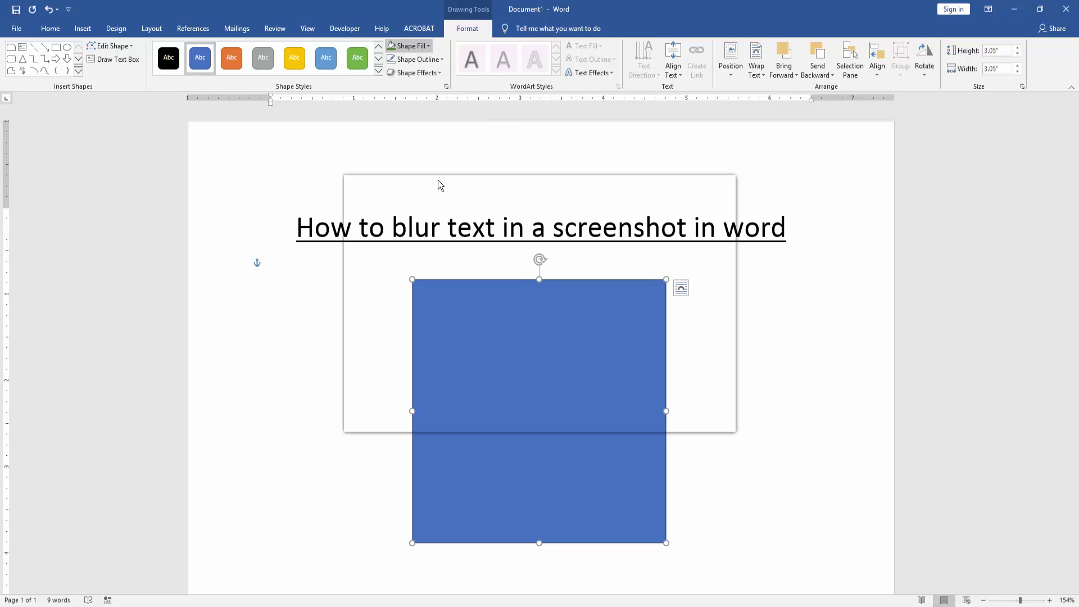
left_click(481, 244)
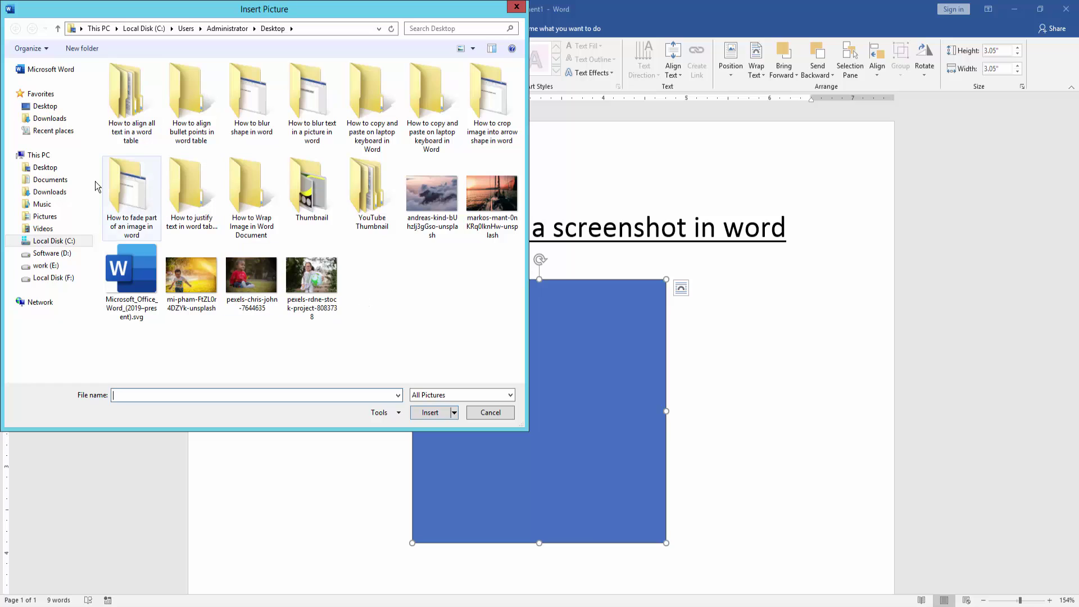
mouse_move(42, 228)
left_click(45, 216)
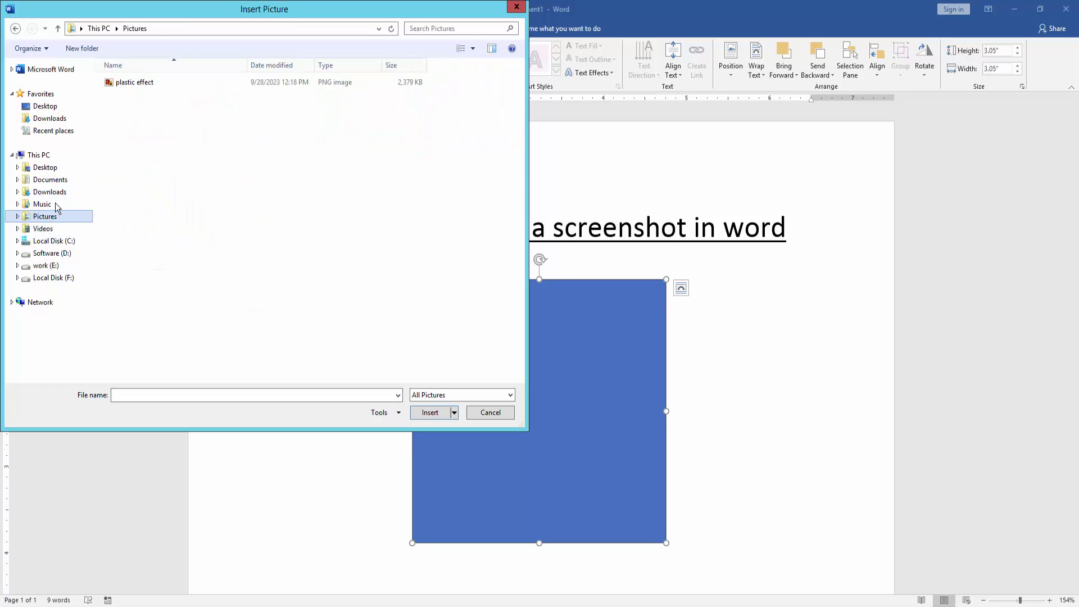
double_click(148, 86)
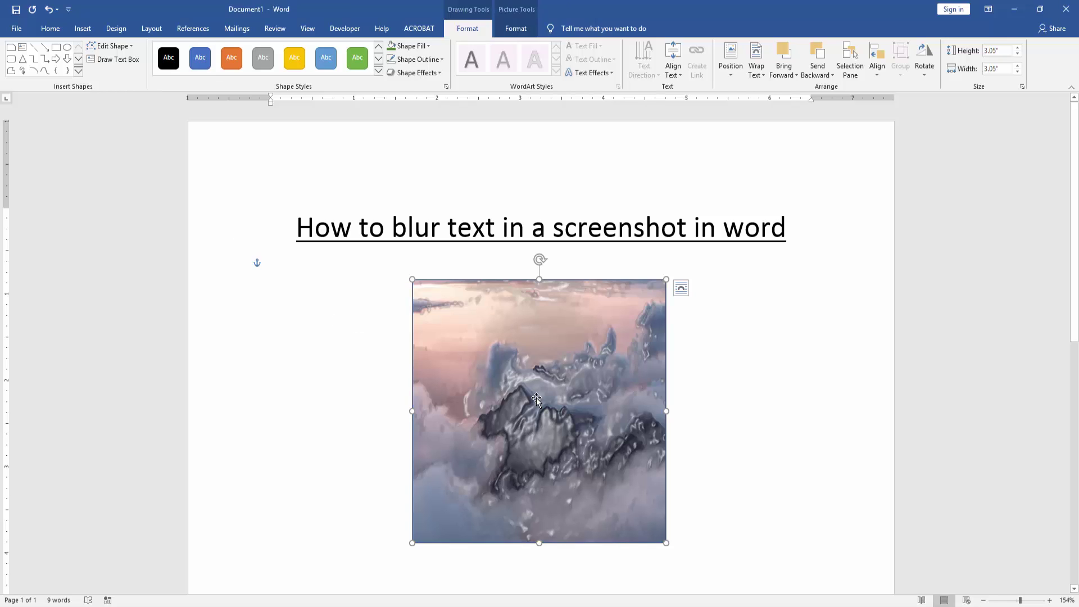
type("reetetetrtt")
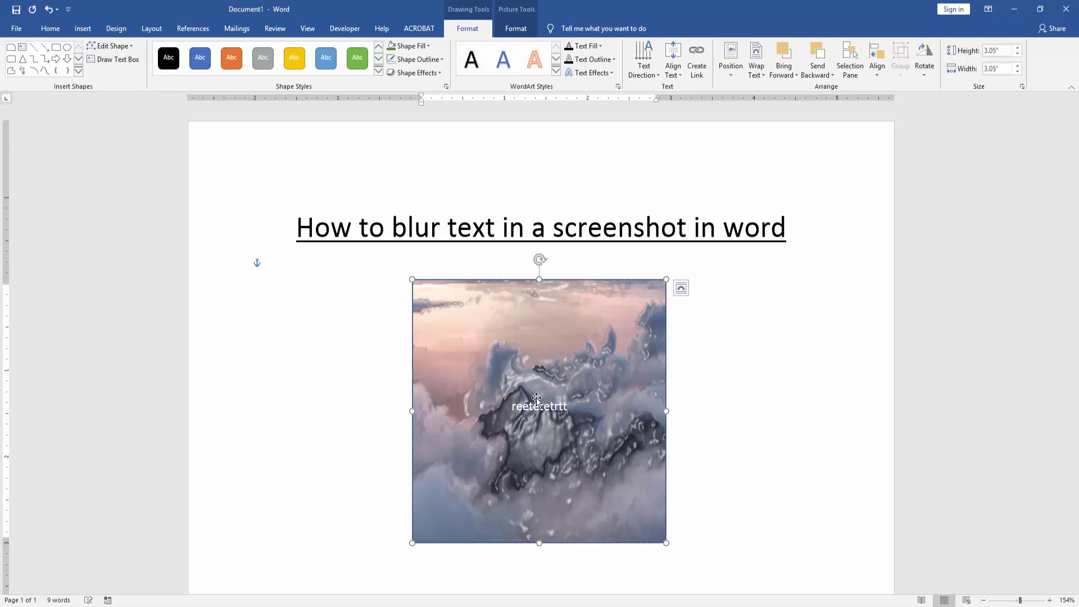